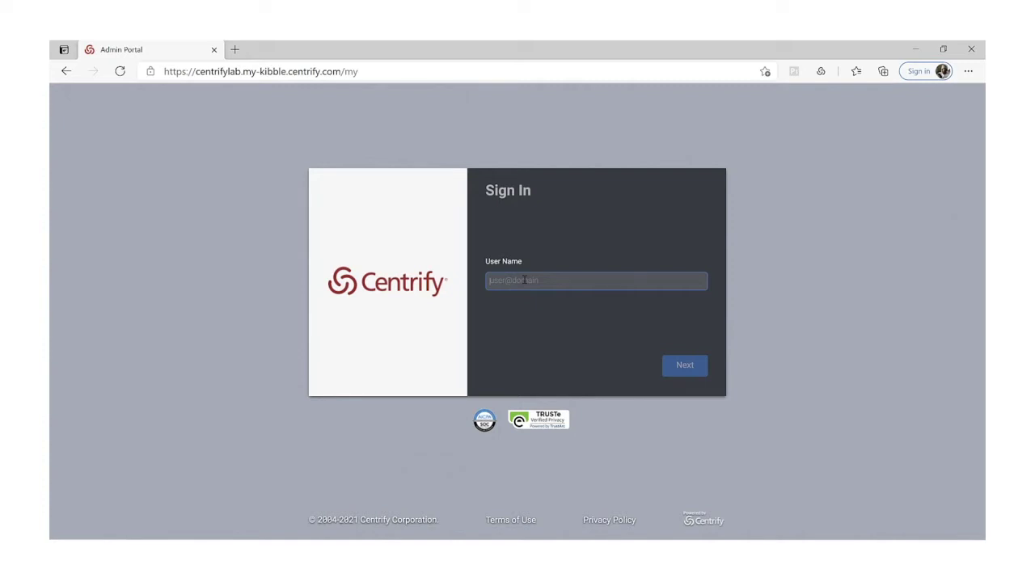
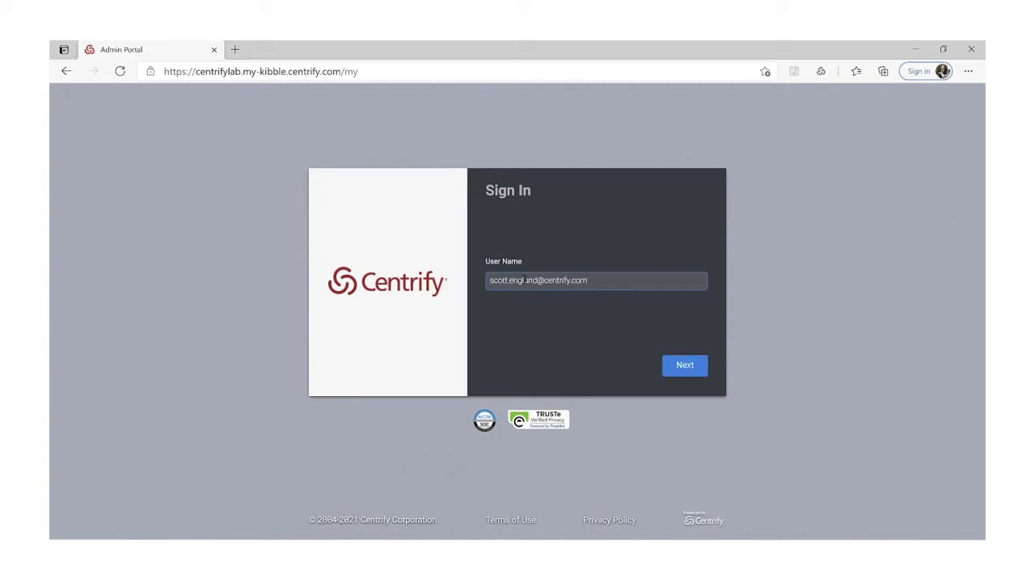
# Enter the account's user name and pick Text Message from the Authentication Method list.
pyautogui.press('Return')
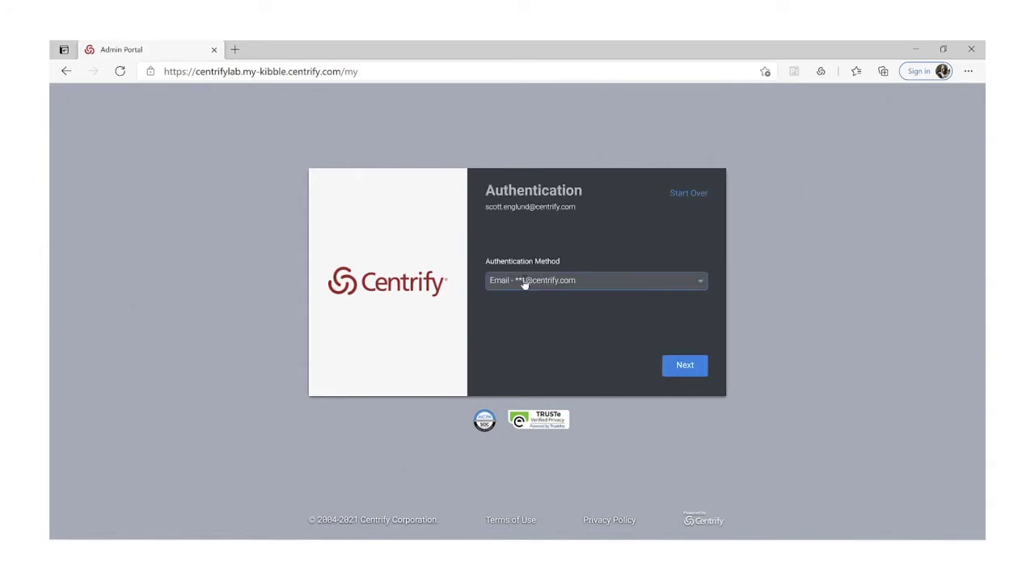
pyautogui.click(700, 282)
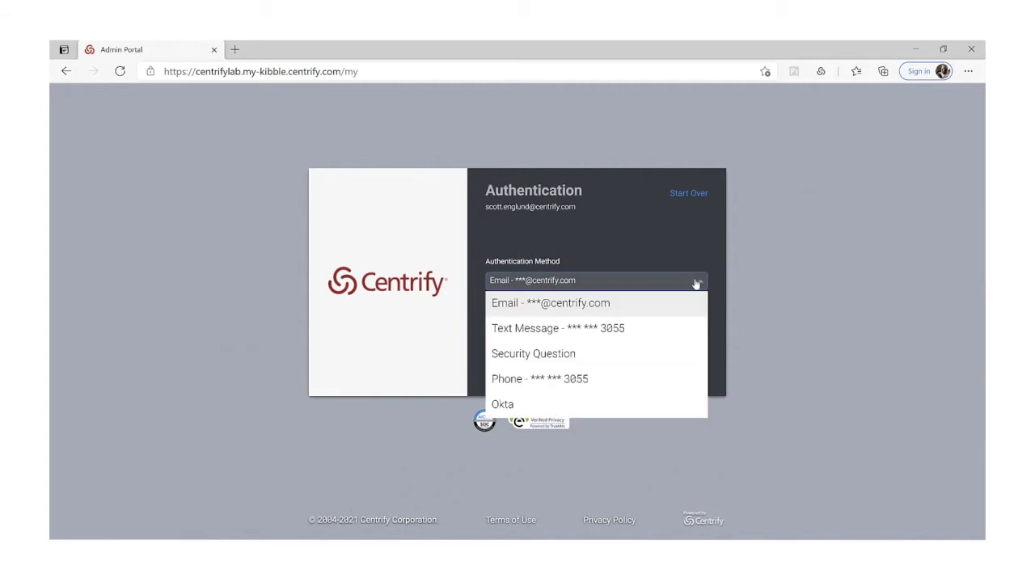
pyautogui.click(645, 336)
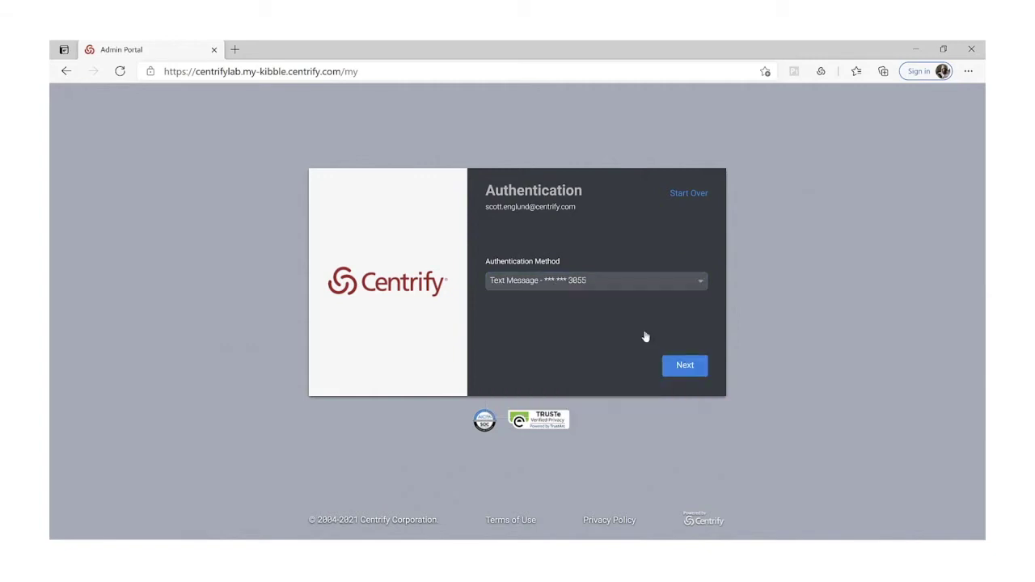
# Send the text-message verification code to the account's phone.
pyautogui.click(685, 368)
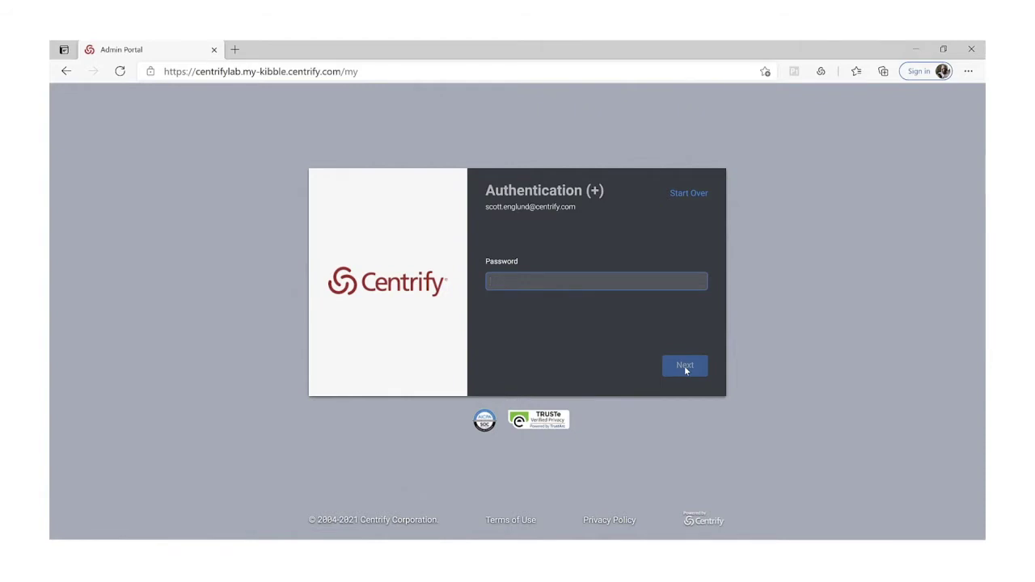
# Submit the password, choose Never on Edge's save-password prompt, and cancel the extension warning.
pyautogui.press('Return')
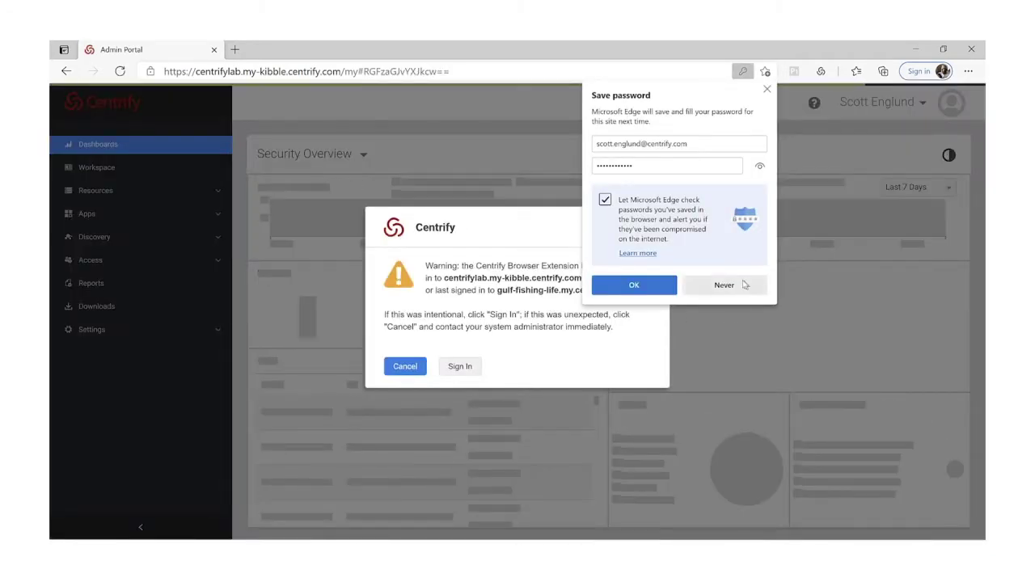
pyautogui.click(741, 283)
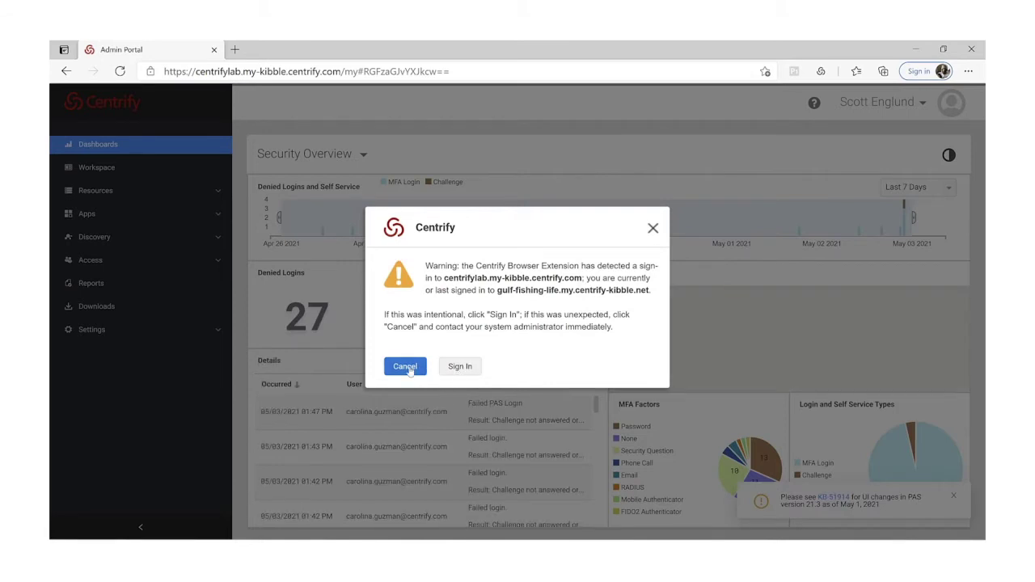
pyautogui.click(408, 367)
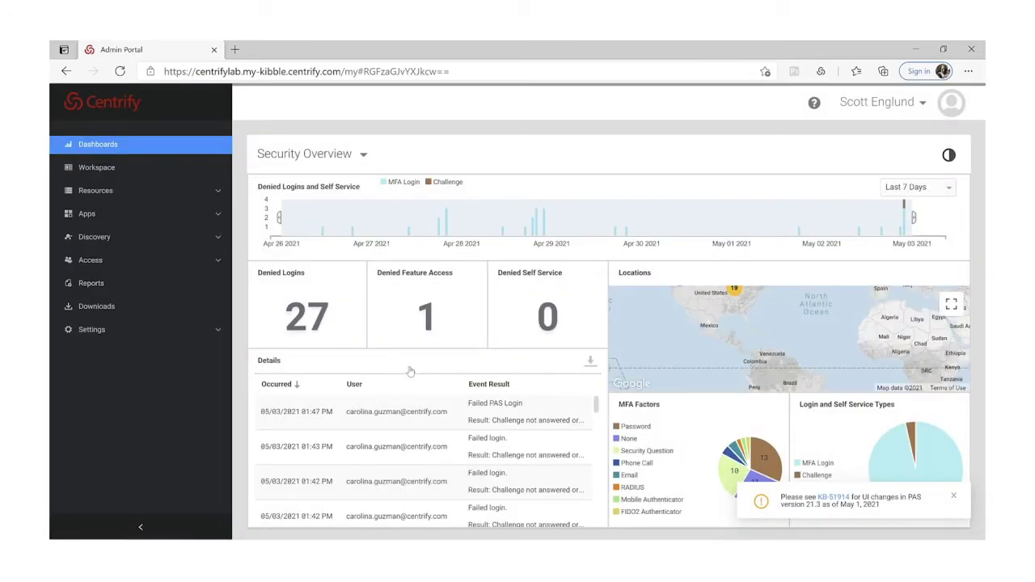
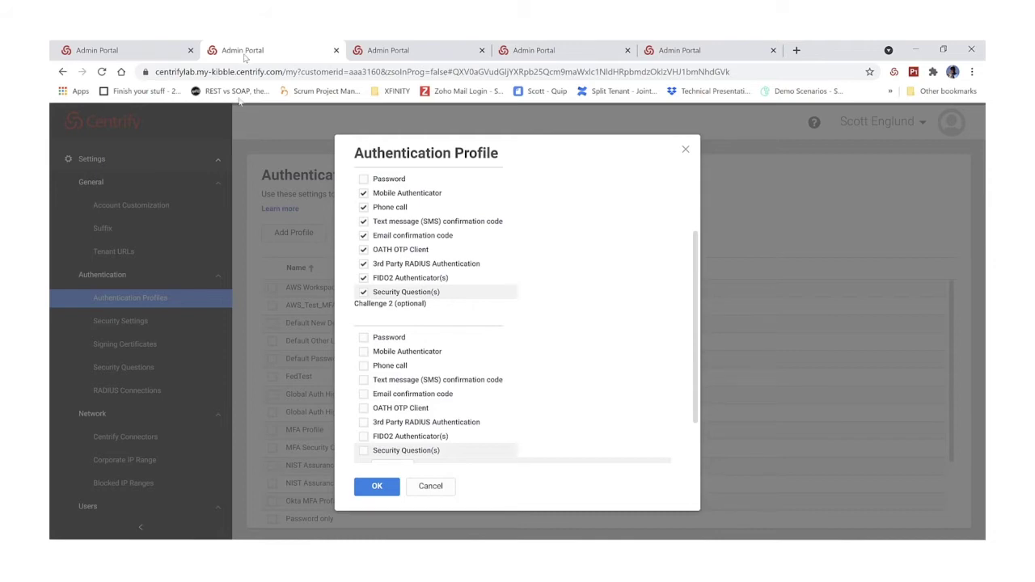
# Switch to the Workspace tab listing favorites, password checkouts and active sessions.
pyautogui.click(387, 50)
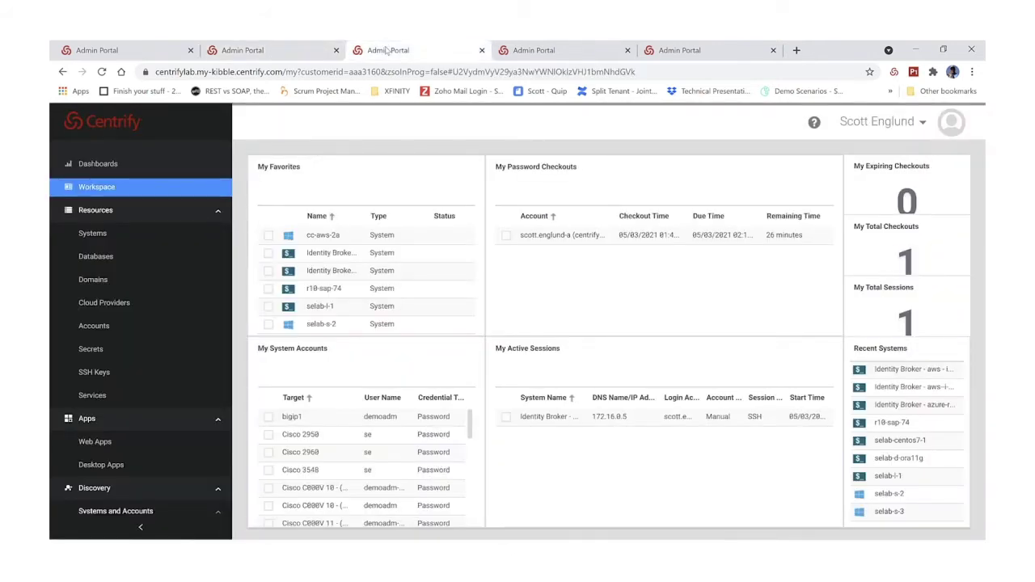
# Show the Security Overview dashboard with its 27 denied logins.
pyautogui.click(95, 164)
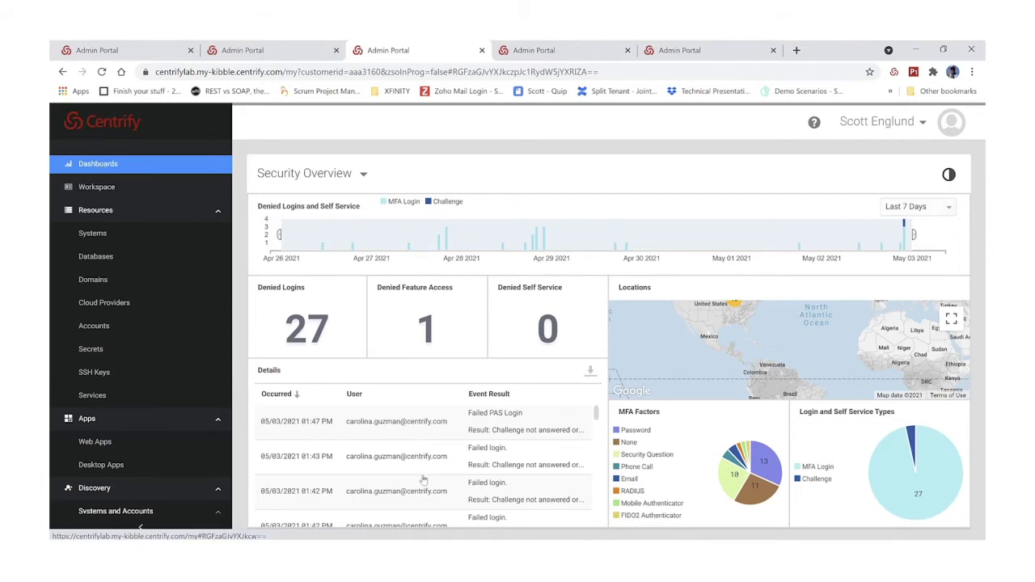
# Narrow User Logins to the North America cluster of 95 over the Last 24 Hours, then view Overview.
pyautogui.click(363, 173)
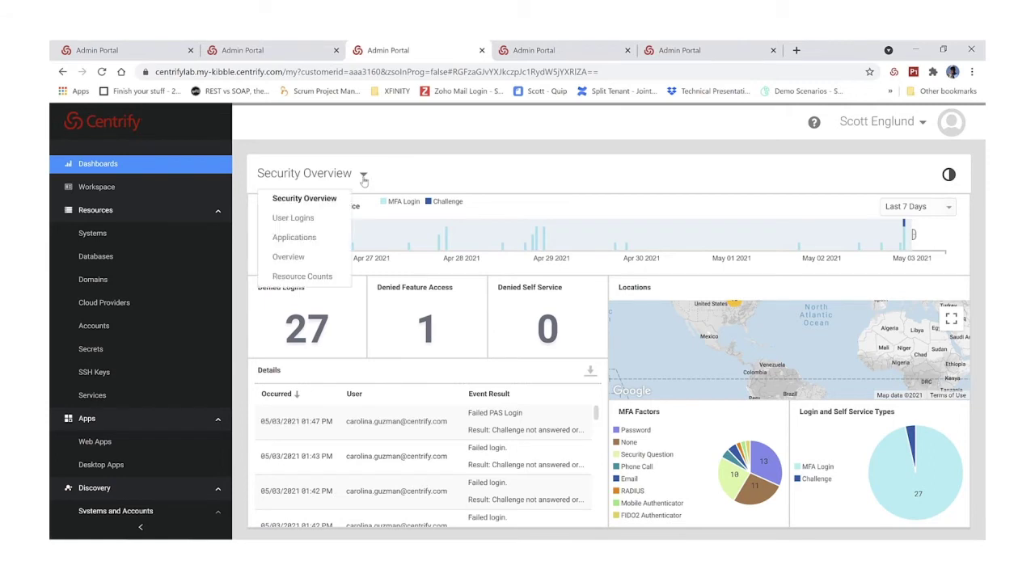
pyautogui.click(320, 221)
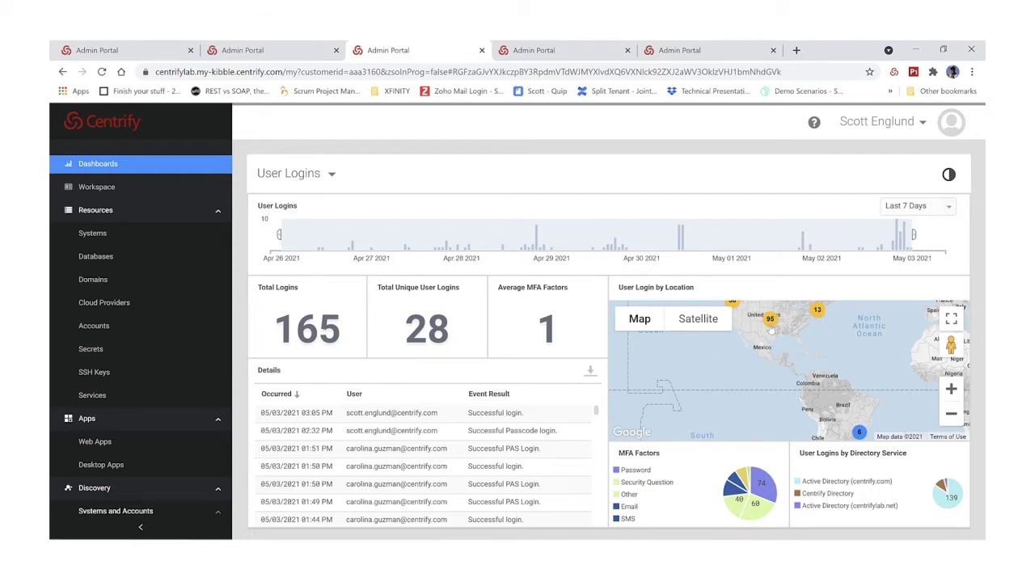
pyautogui.click(770, 321)
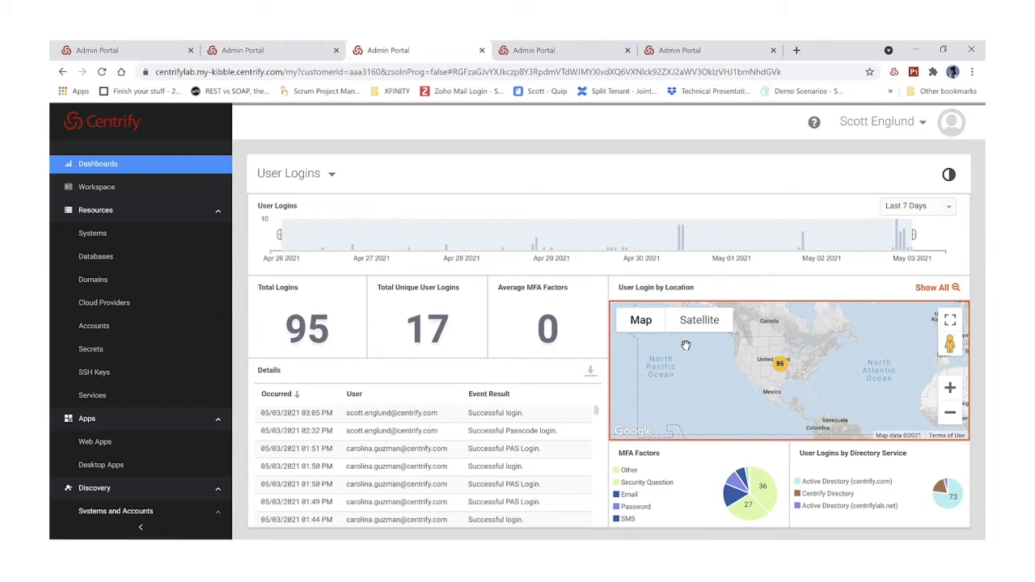
pyautogui.click(927, 208)
pyautogui.click(923, 221)
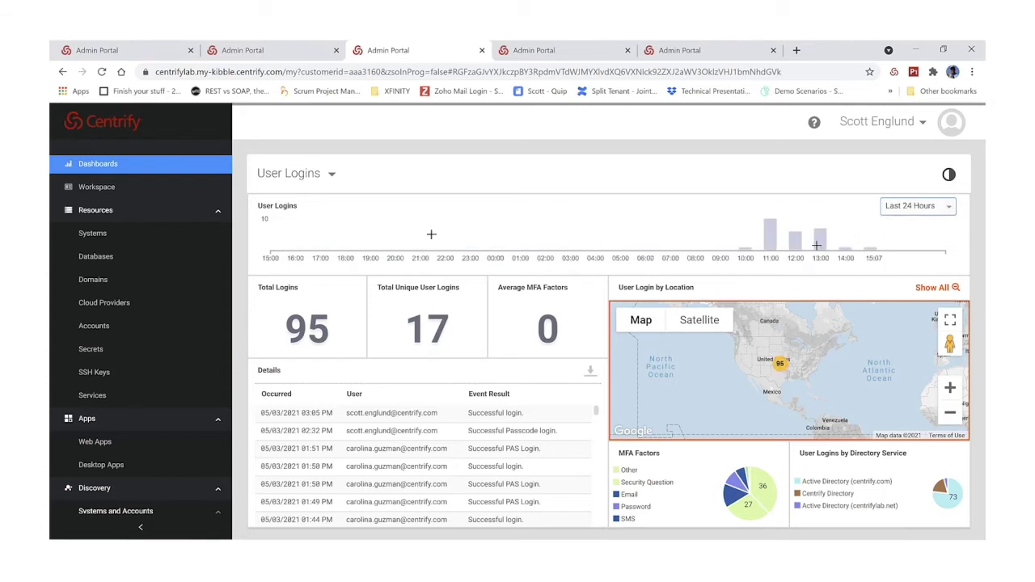
pyautogui.click(293, 176)
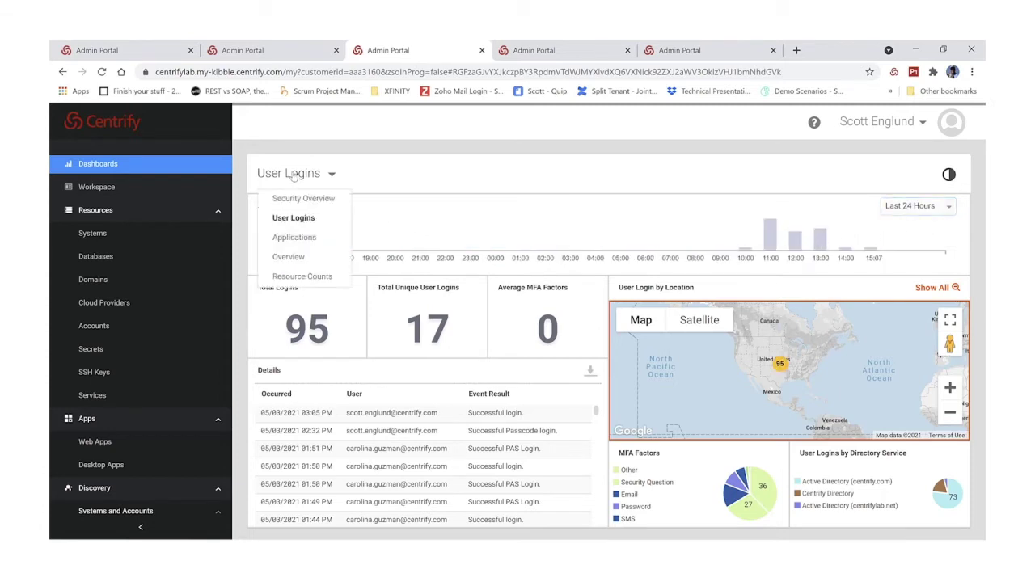
pyautogui.click(288, 257)
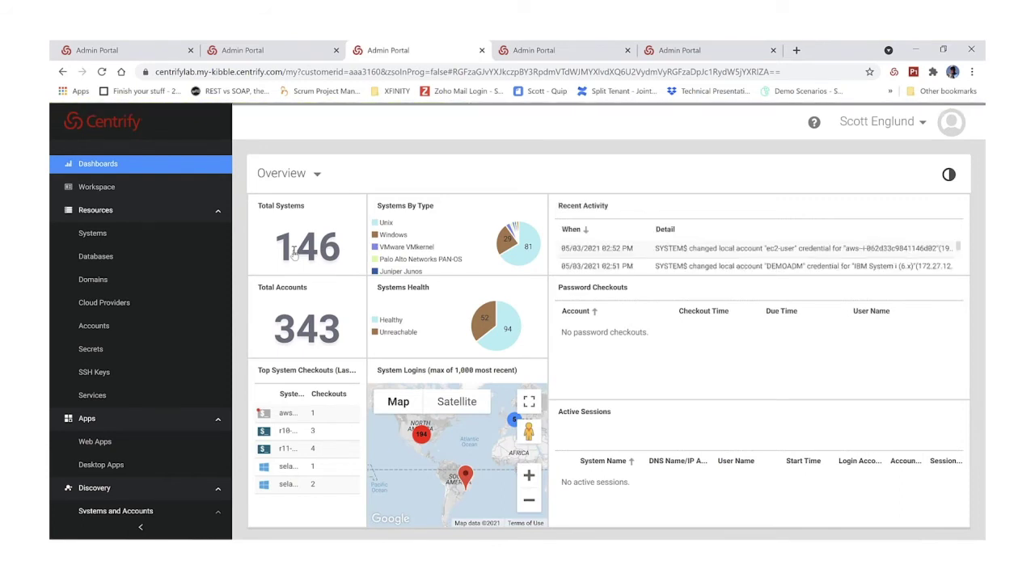
# Bring up the cc-aws-2a Accounts tab listing the Administrator account.
pyautogui.click(557, 51)
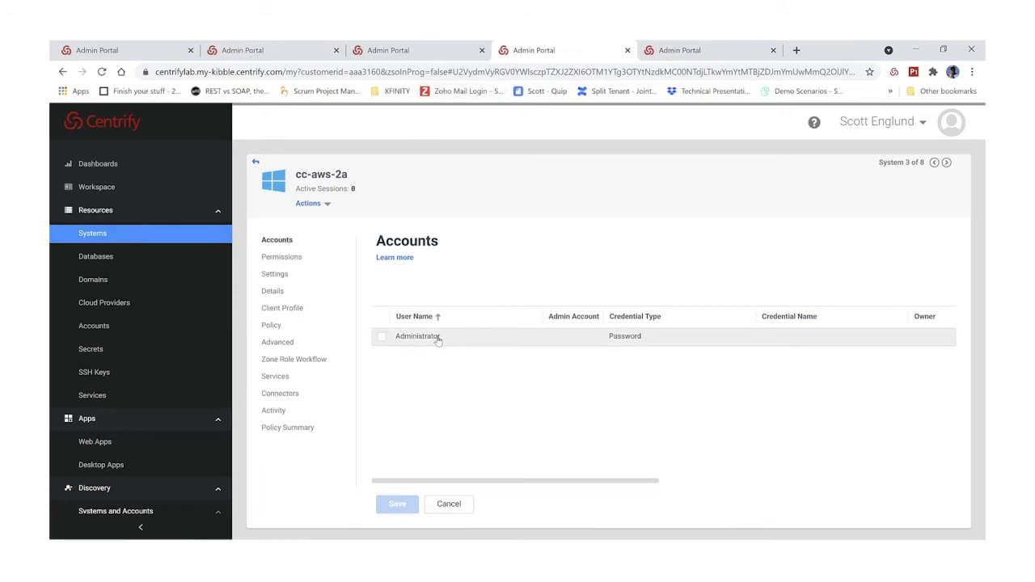
# Request a login for the Administrator account on cc-aws-2a.
pyautogui.rightClick(437, 340)
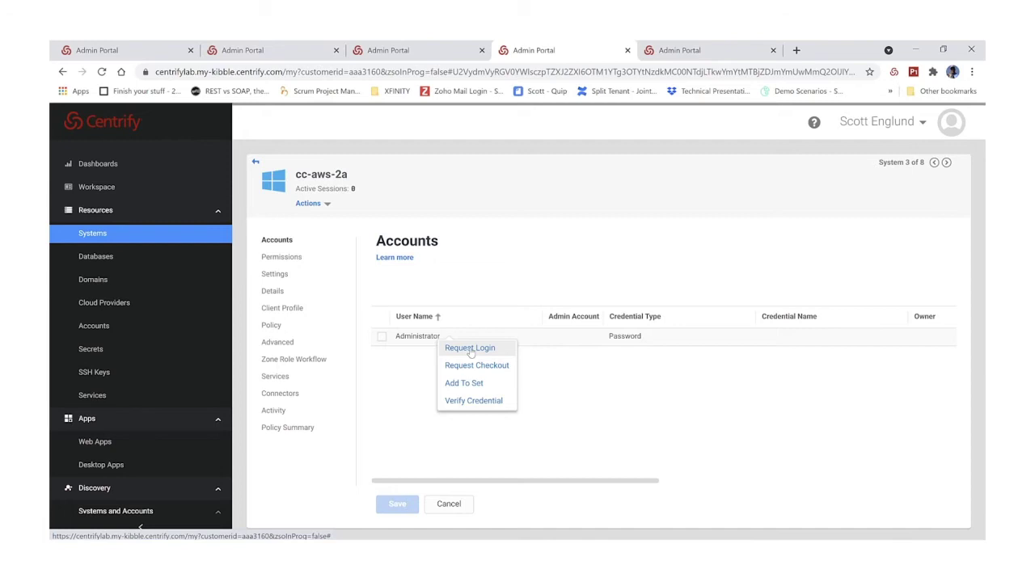
pyautogui.click(470, 349)
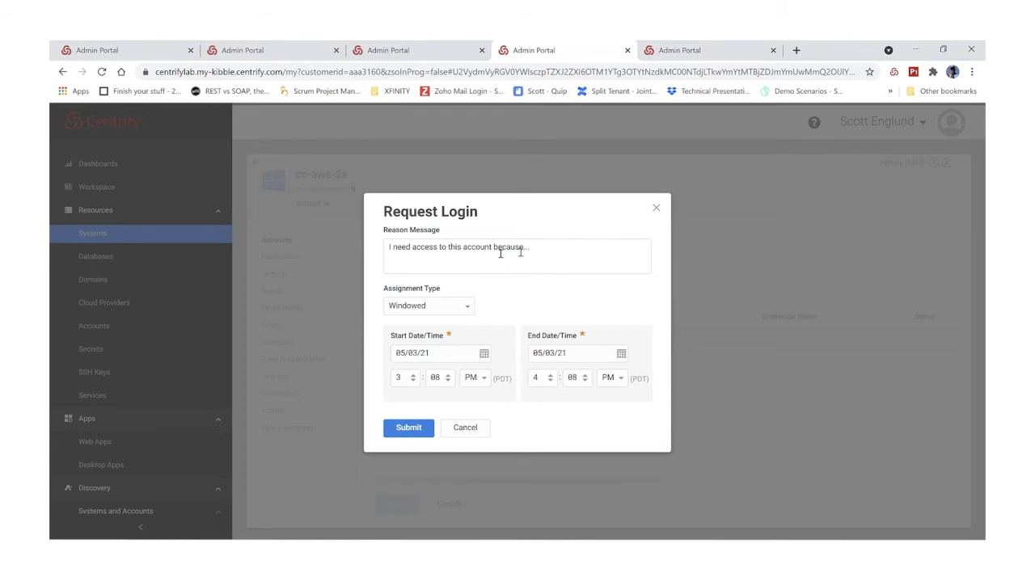
# Replace the reason with 'access server', submit the login request, and close the dialog.
pyautogui.click(398, 265)
pyautogui.moveTo(403, 259); pyautogui.dragTo(516, 281)
pyautogui.press('BackSpace')
pyautogui.press('BackSpace')
pyautogui.press('BackSpace')
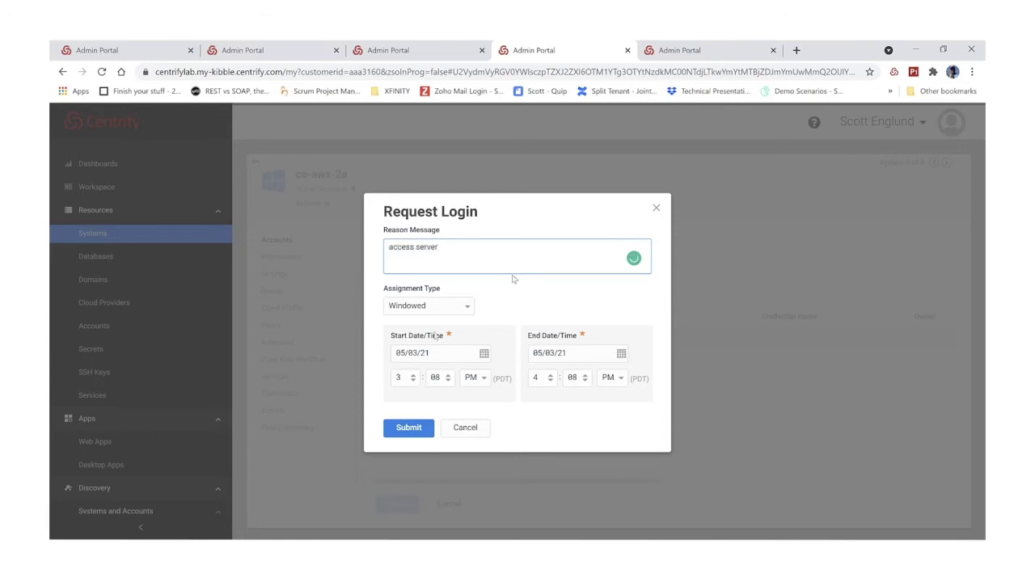
pyautogui.click(410, 430)
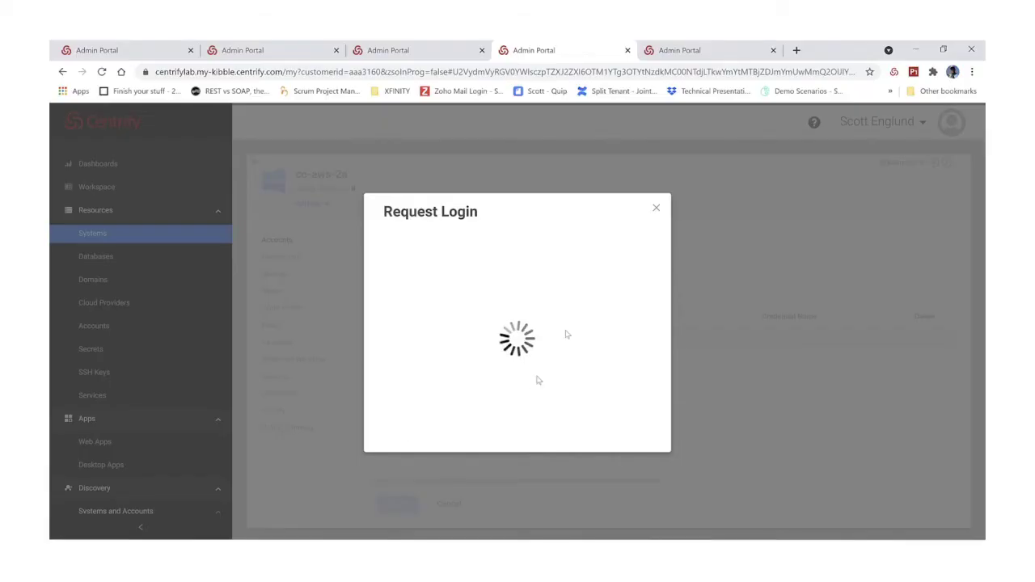
pyautogui.click(656, 210)
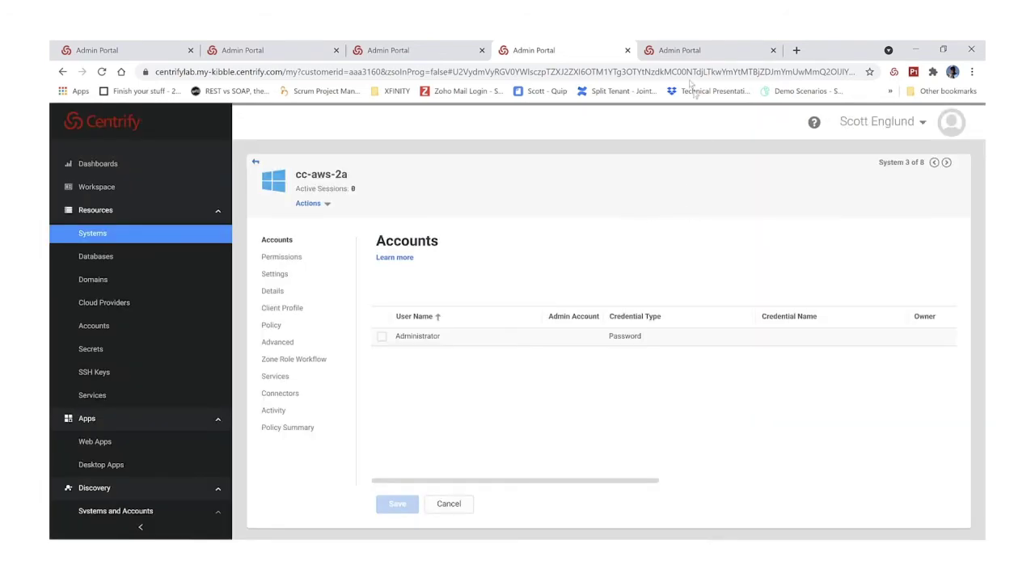
pyautogui.click(684, 51)
# Refresh Requests and approve the pending Administrator request for its 3:08–4:08 PM window.
pyautogui.click(102, 72)
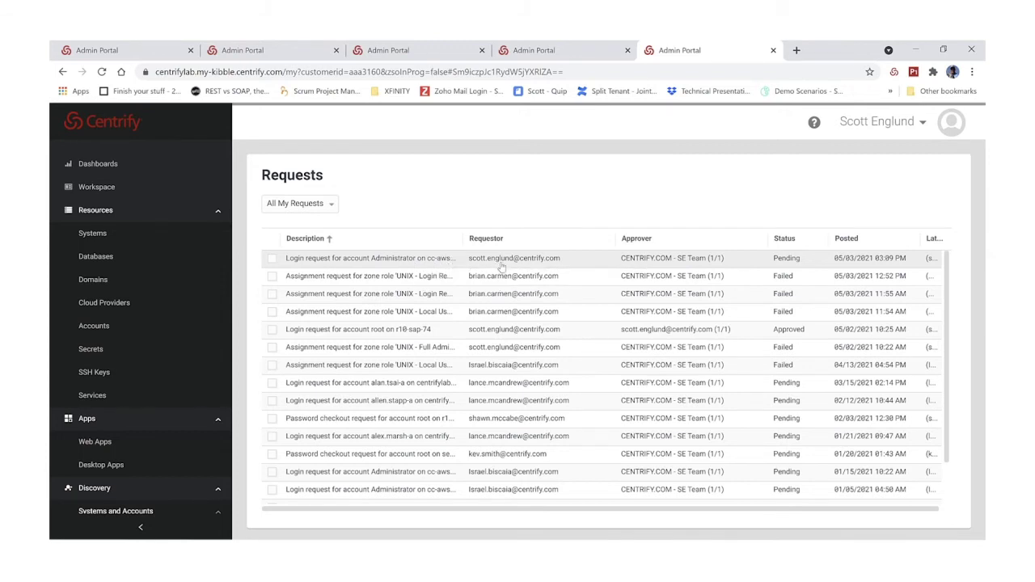
pyautogui.click(272, 258)
pyautogui.click(313, 205)
pyautogui.click(307, 224)
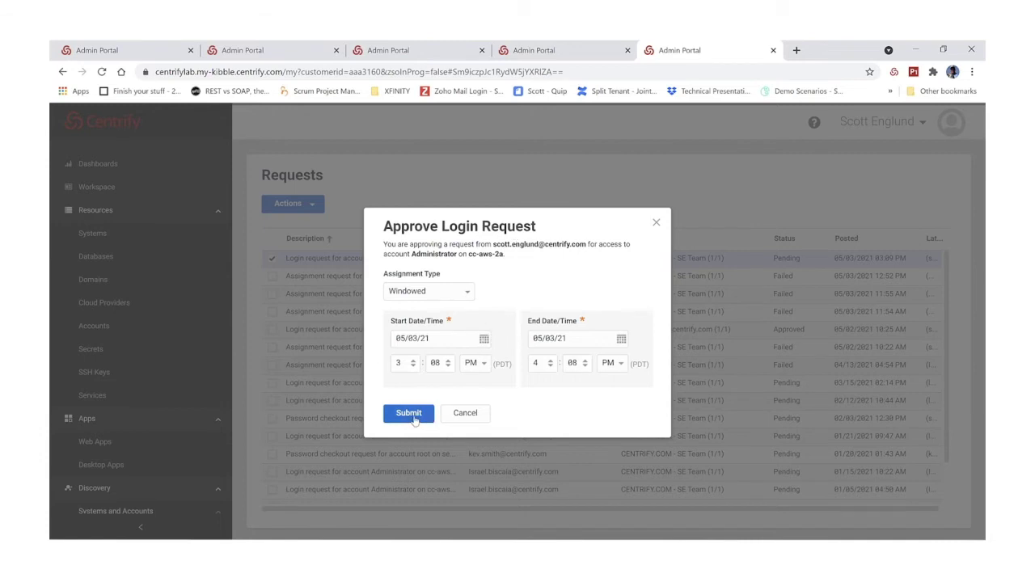
pyautogui.click(409, 413)
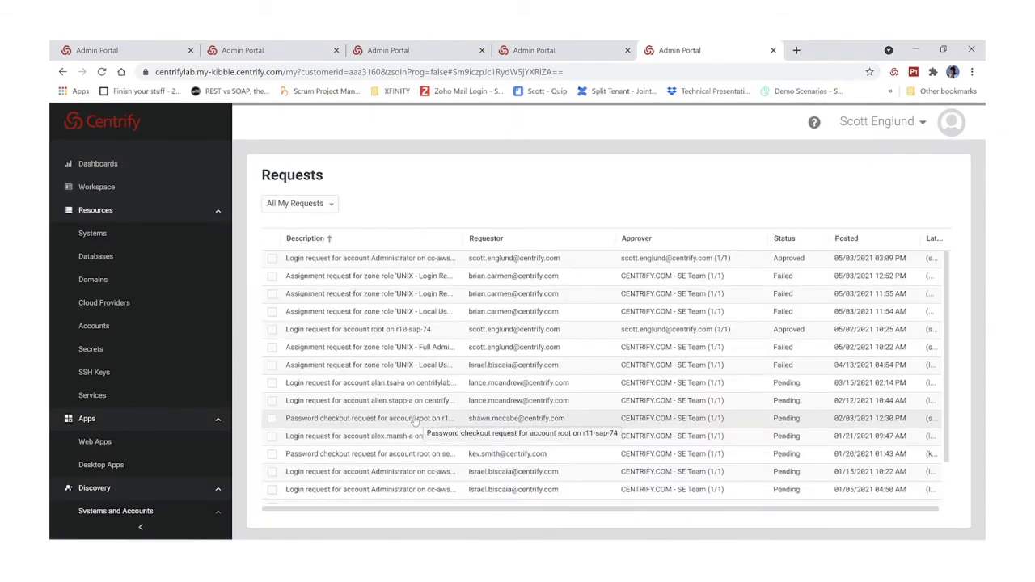
# Reload the user's rights on the cc-aws-2a tab and log in as Administrator.
pyautogui.click(549, 54)
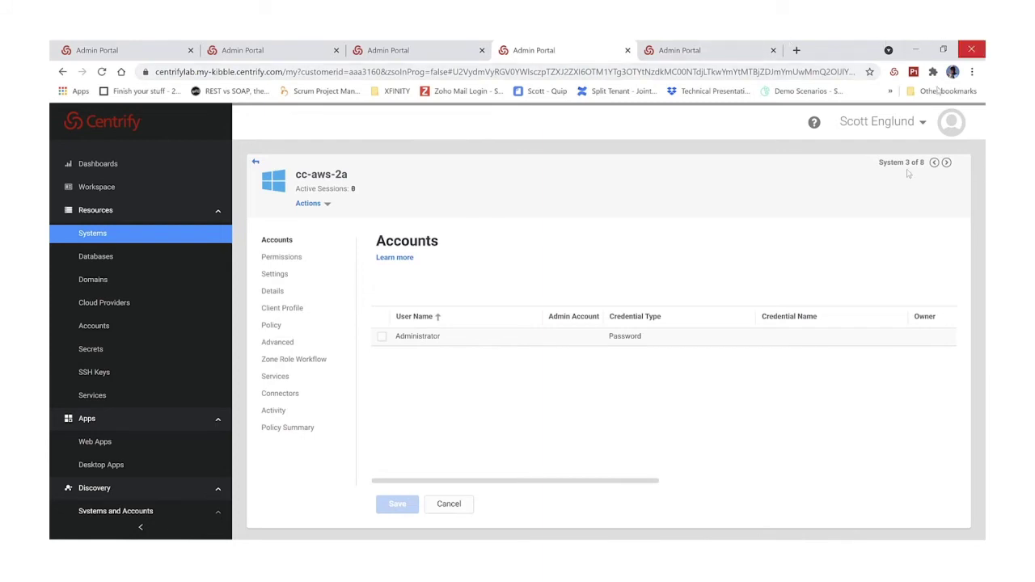
pyautogui.click(874, 123)
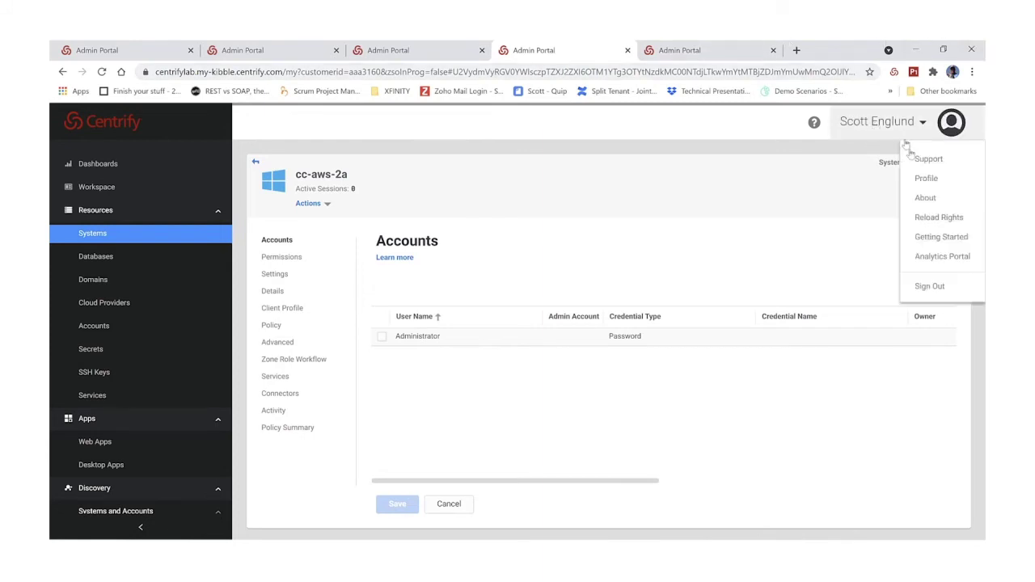
pyautogui.click(931, 224)
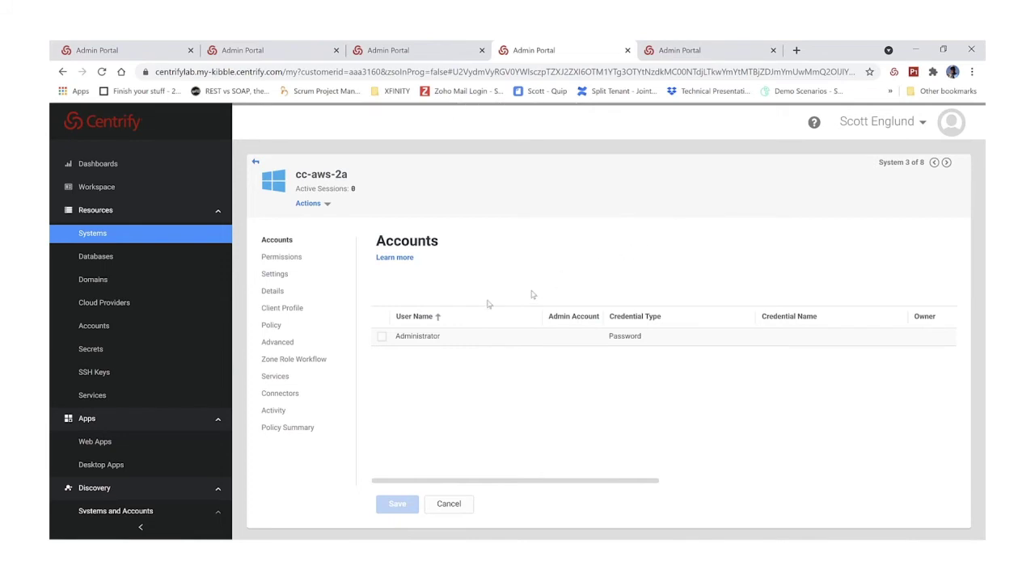
pyautogui.rightClick(409, 340)
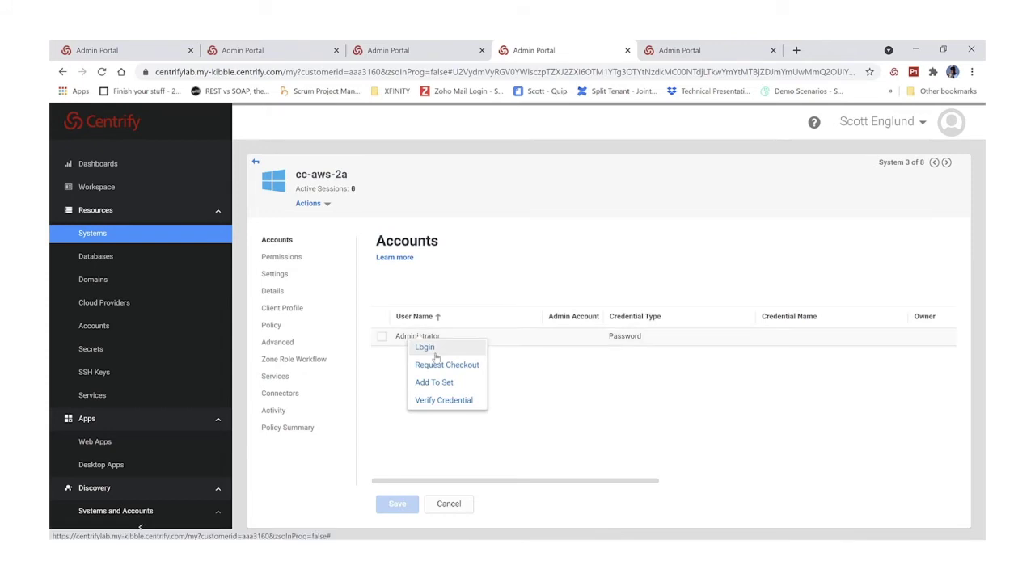
pyautogui.click(425, 347)
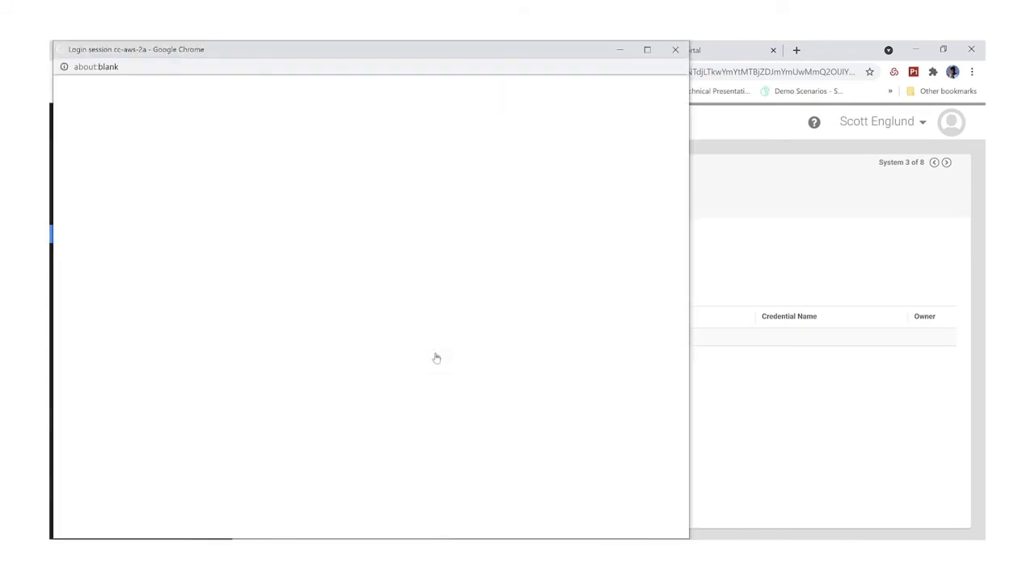